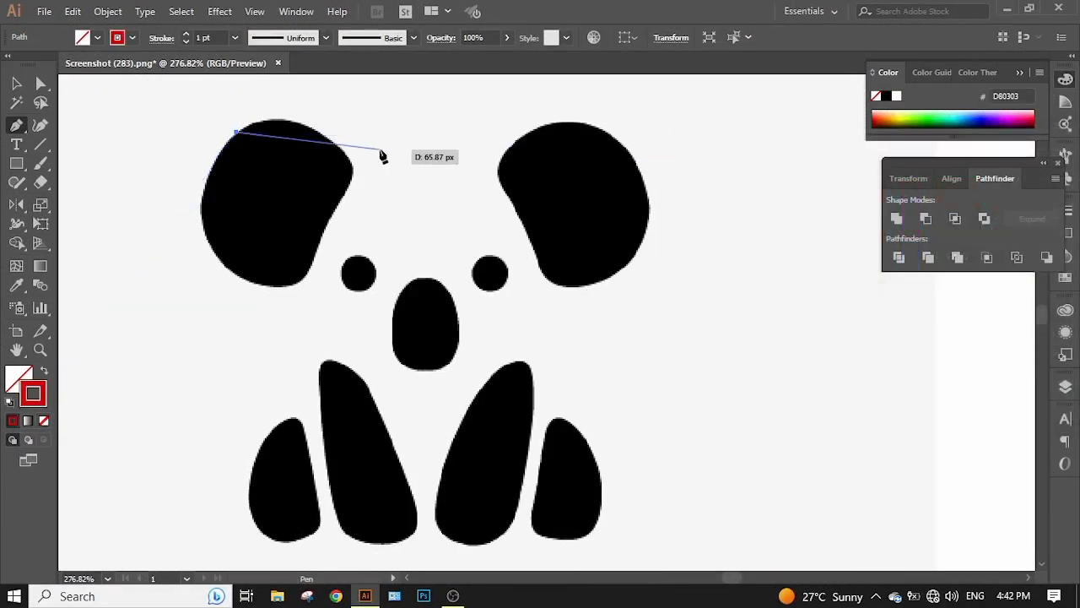
Continue the Pen tool path around the panda's left ear and close it along the black shape's edge.
{"action": "left_click_drag", "start_coordinate": [312, 130], "coordinate": [315, 228]}
{"action": "left_click_drag", "start_coordinate": [305, 284], "coordinate": [300, 295]}
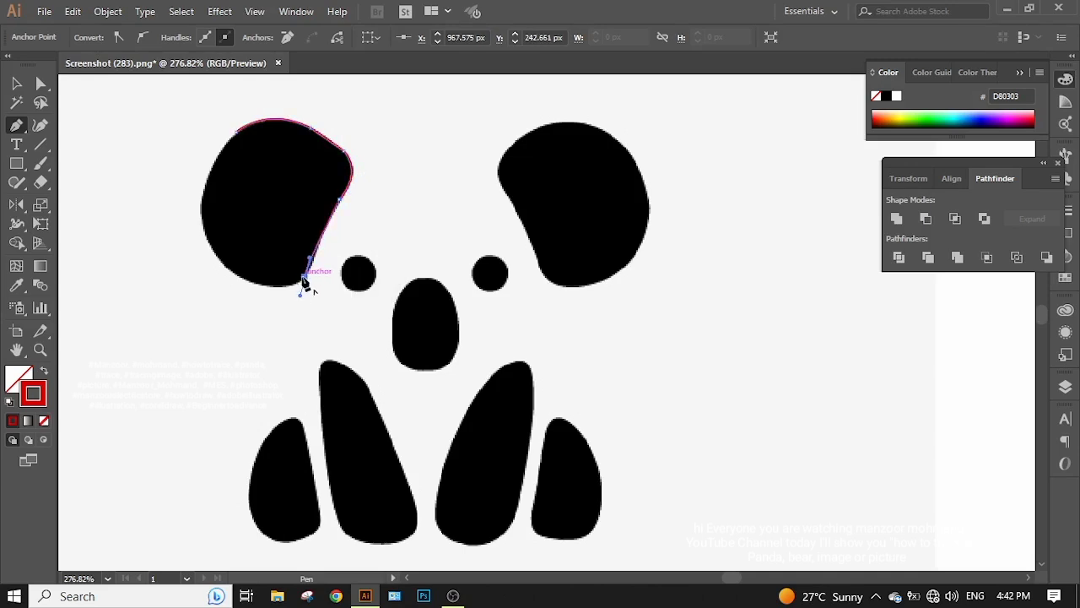
{"action": "left_click_drag", "start_coordinate": [232, 273], "coordinate": [267, 106]}
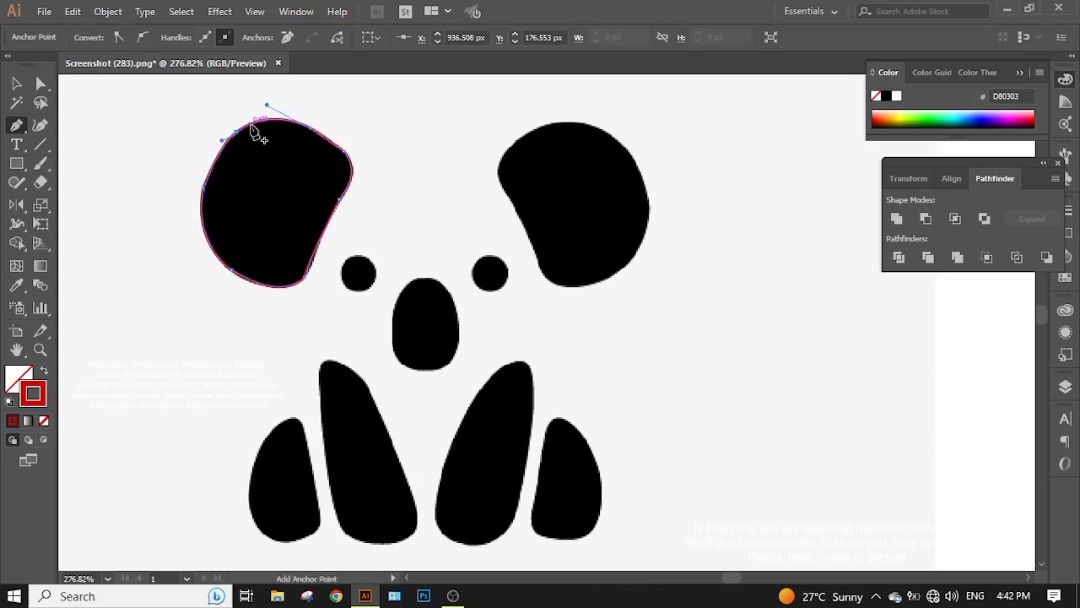
Trace the panda's right ear with the Pen tool as a closed curved path following the black shape.
{"action": "left_click", "coordinate": [498, 175]}
{"action": "left_click_drag", "start_coordinate": [597, 124], "coordinate": [679, 149]}
{"action": "mouse_move", "coordinate": [597, 124]}
{"action": "left_mouse_down"}
{"action": "mouse_move", "coordinate": [658, 222]}
{"action": "mouse_move", "coordinate": [644, 272]}
{"action": "mouse_move", "coordinate": [651, 217]}
{"action": "mouse_move", "coordinate": [610, 282]}
{"action": "mouse_move", "coordinate": [523, 282]}
{"action": "mouse_move", "coordinate": [498, 299]}
{"action": "left_mouse_up"}
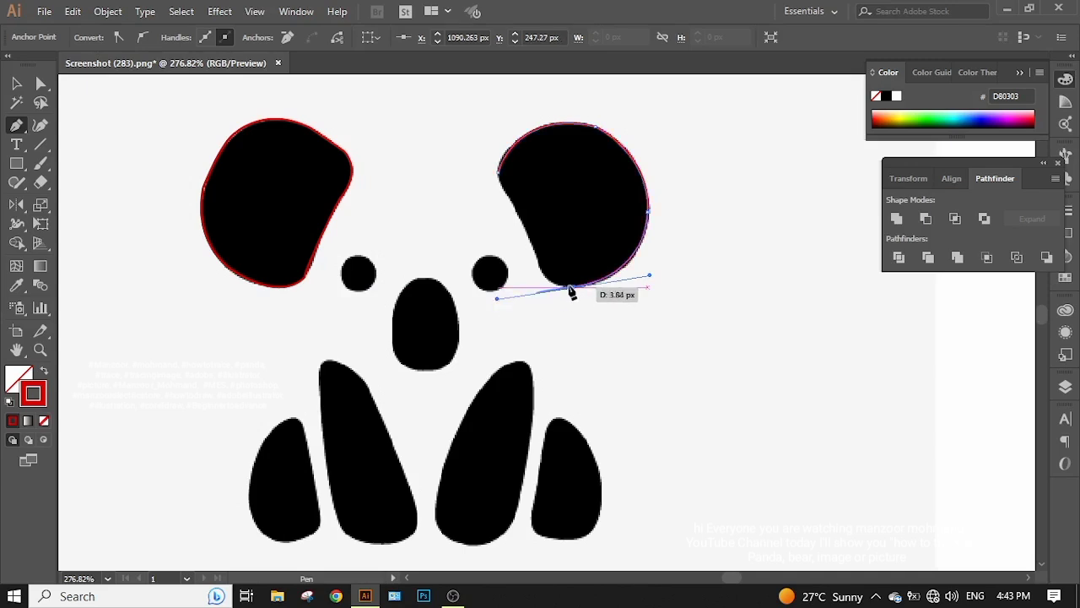
{"action": "left_click", "coordinate": [566, 287]}
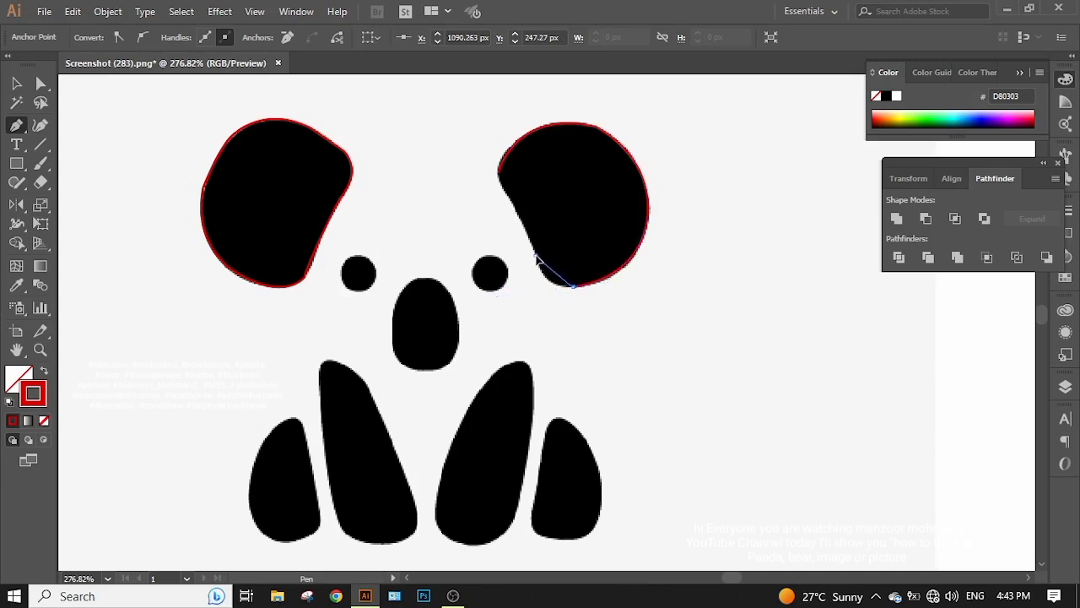
{"action": "left_click_drag", "start_coordinate": [525, 223], "coordinate": [537, 262]}
{"action": "left_click", "coordinate": [535, 253]}
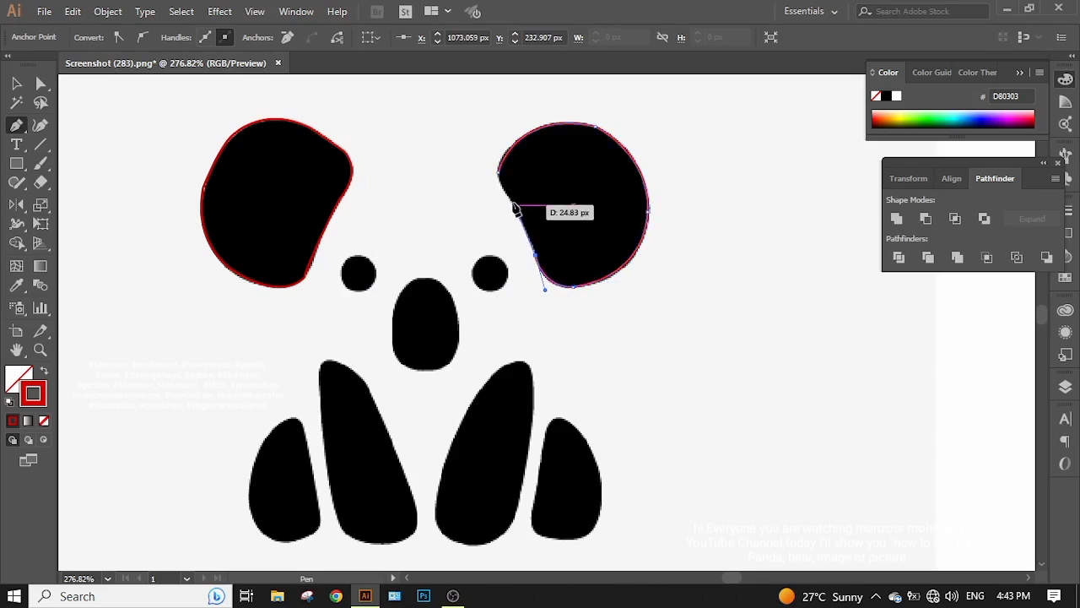
{"action": "left_click", "coordinate": [505, 190]}
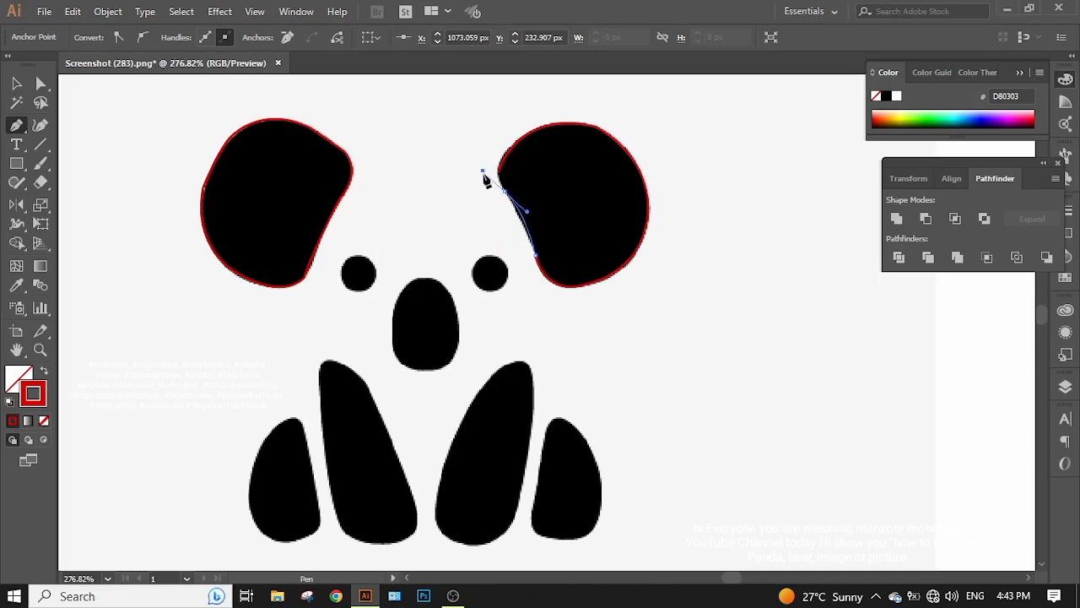
{"action": "left_click", "coordinate": [498, 172]}
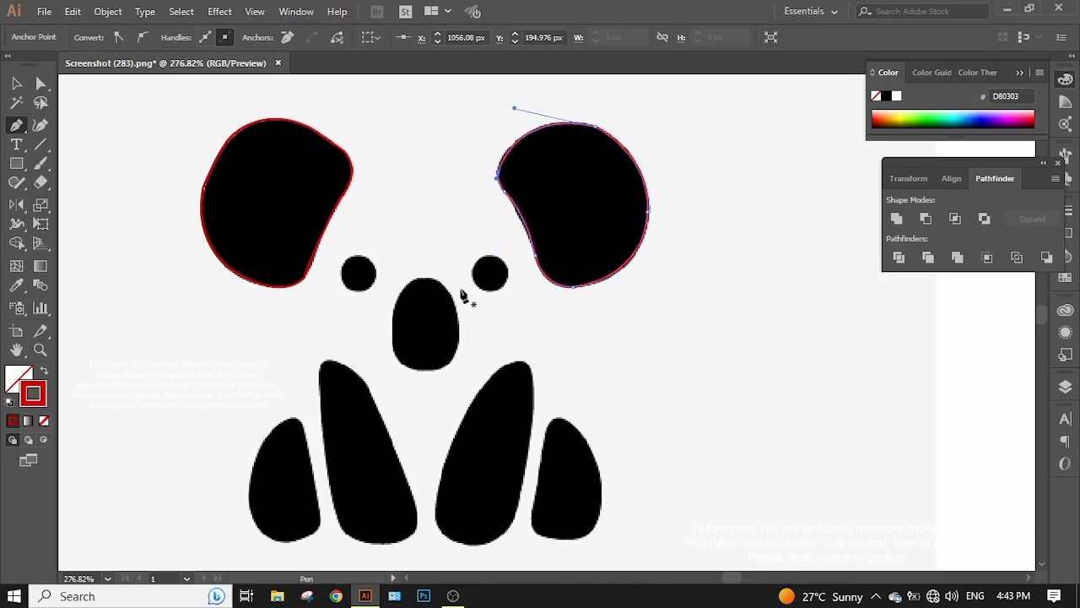
Trace the oval nose between the eyes with the Pen tool as a closed curved path.
{"action": "left_click", "coordinate": [393, 318]}
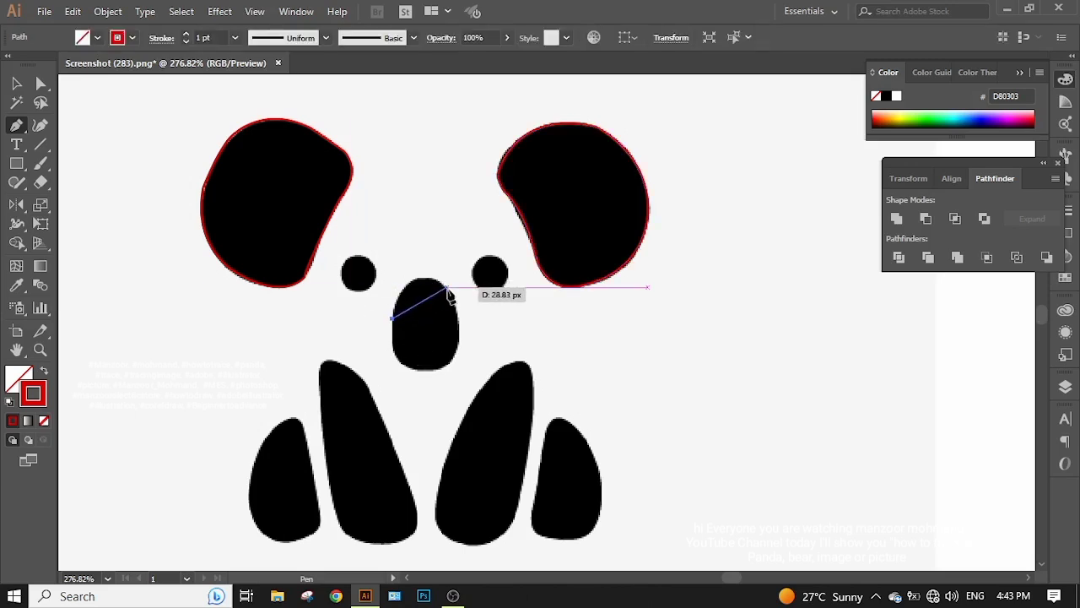
{"action": "left_click_drag", "start_coordinate": [437, 279], "coordinate": [475, 300]}
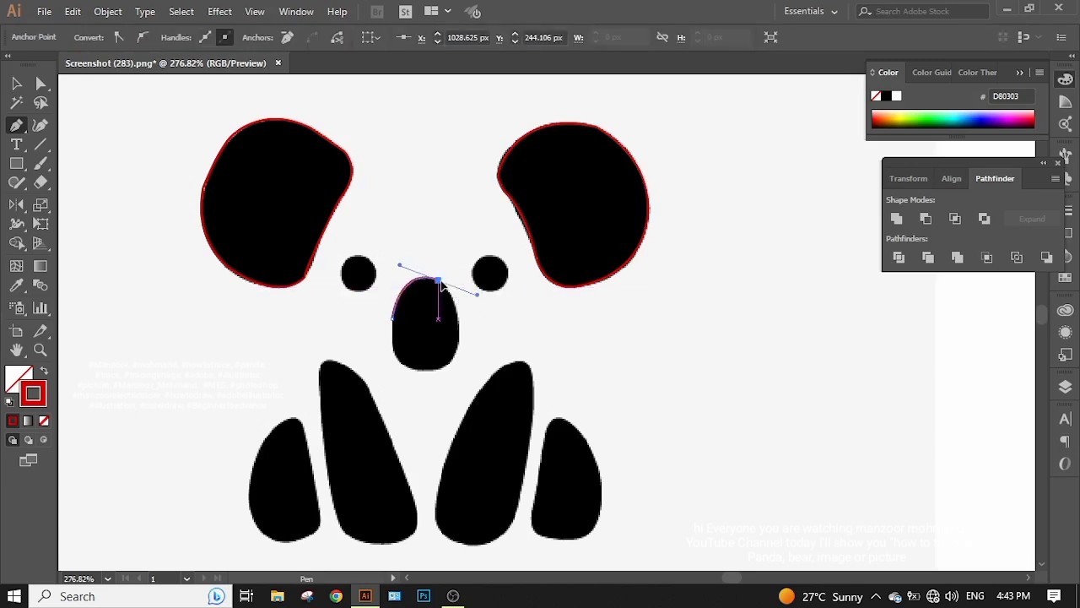
{"action": "left_click_drag", "start_coordinate": [452, 360], "coordinate": [427, 403]}
{"action": "left_click", "coordinate": [450, 360]}
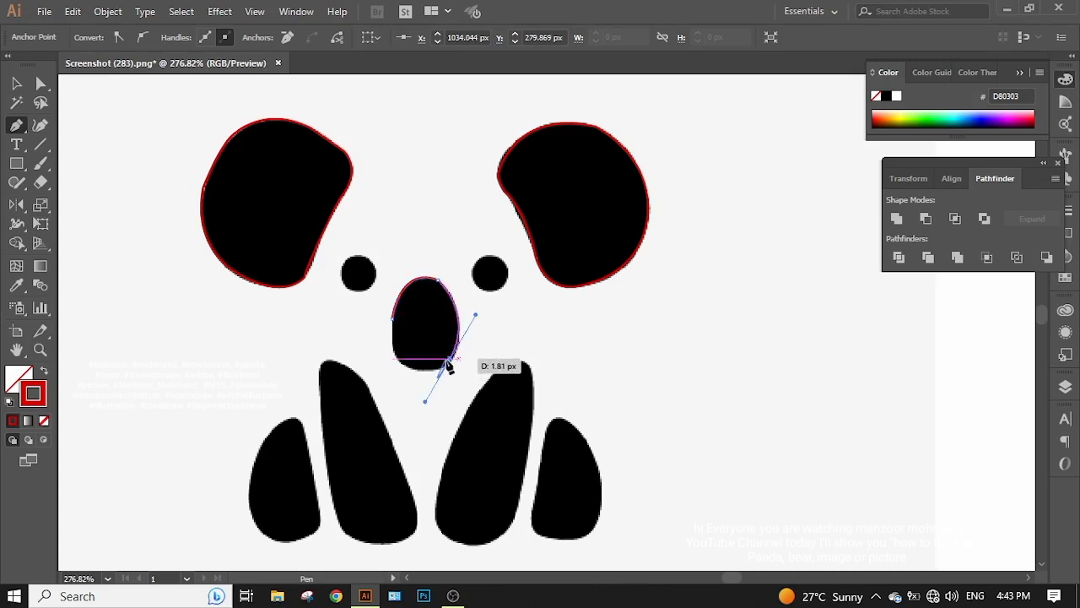
{"action": "left_click_drag", "start_coordinate": [396, 354], "coordinate": [379, 323]}
{"action": "left_click", "coordinate": [399, 355]}
{"action": "left_click", "coordinate": [393, 321]}
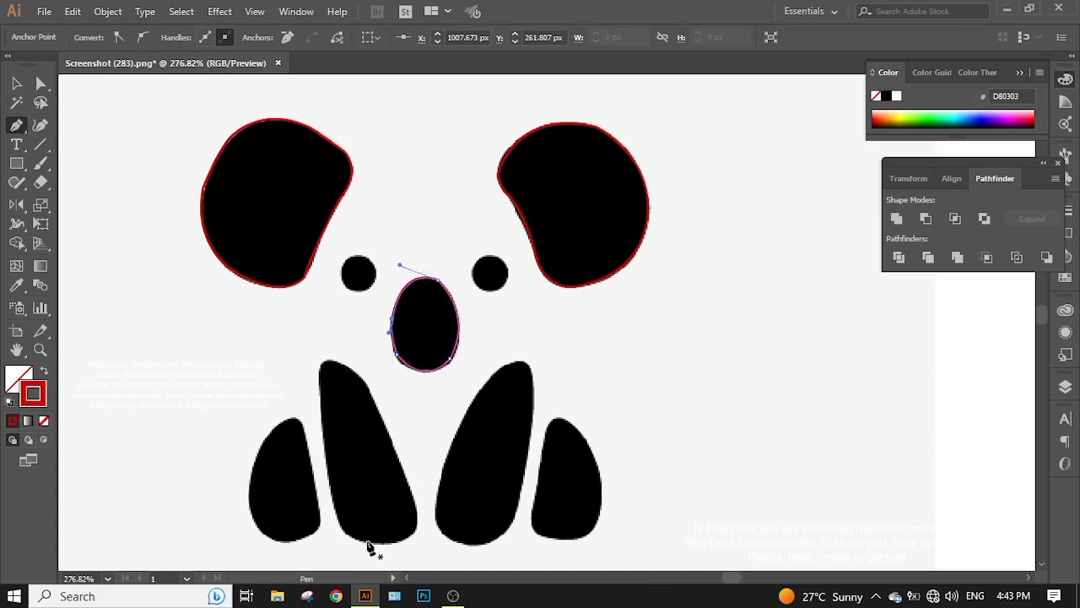
Trace the small outer leg shape on the panda's left side with a closed Pen tool path.
{"action": "left_click", "coordinate": [250, 514]}
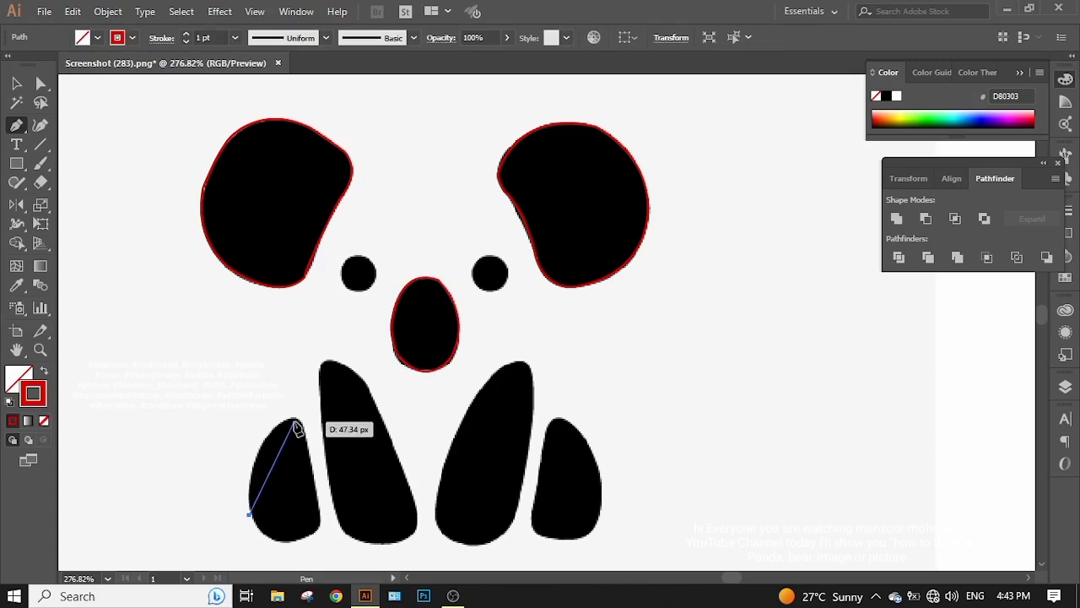
{"action": "left_click_drag", "start_coordinate": [294, 419], "coordinate": [348, 400]}
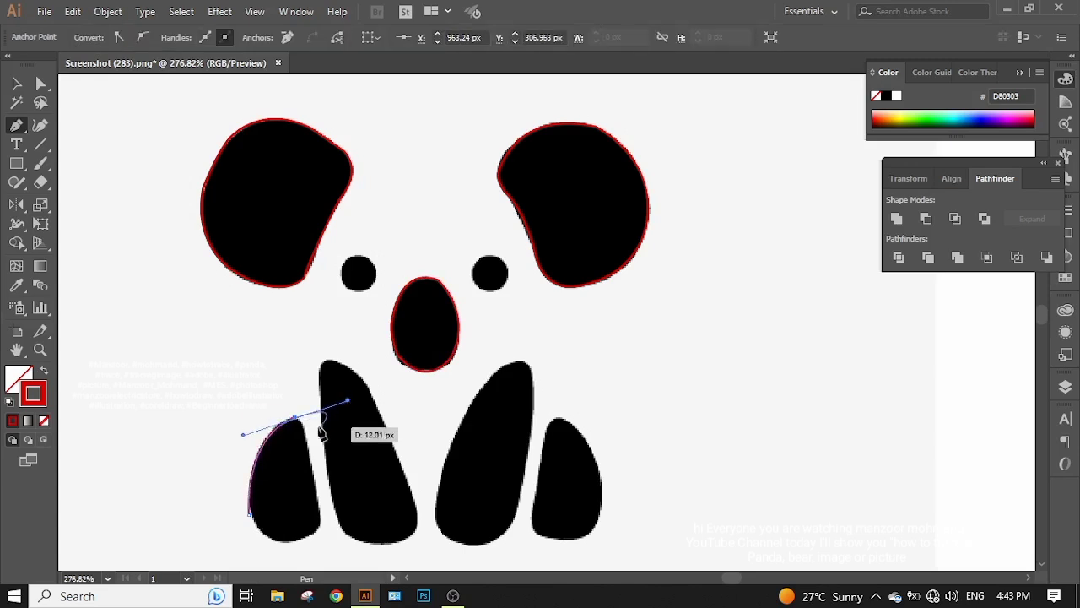
{"action": "left_click", "coordinate": [294, 419]}
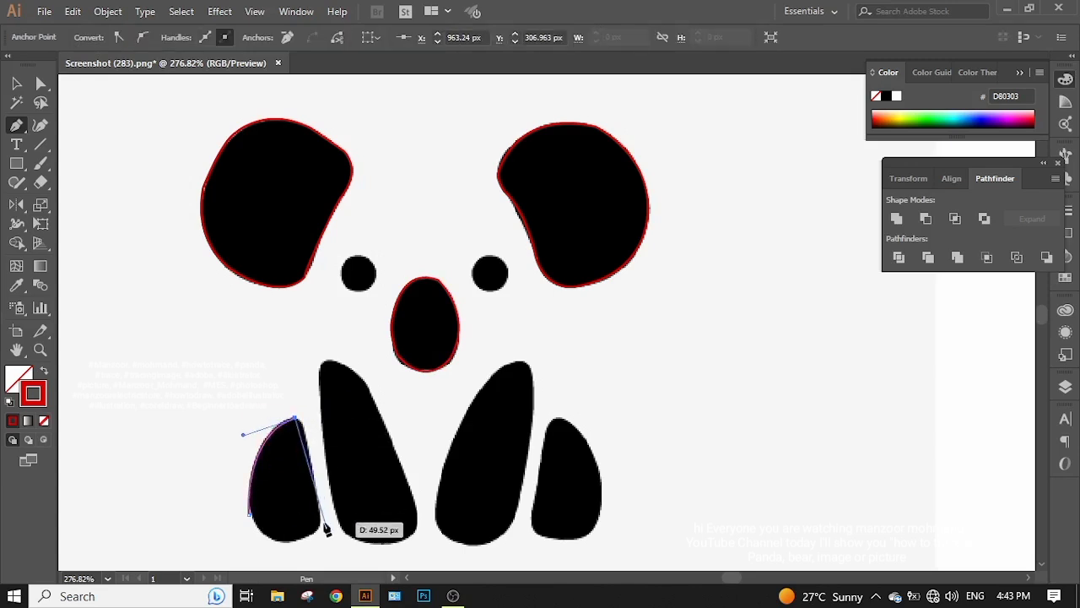
{"action": "left_click", "coordinate": [312, 482]}
{"action": "left_click", "coordinate": [308, 449]}
{"action": "left_click", "coordinate": [320, 525]}
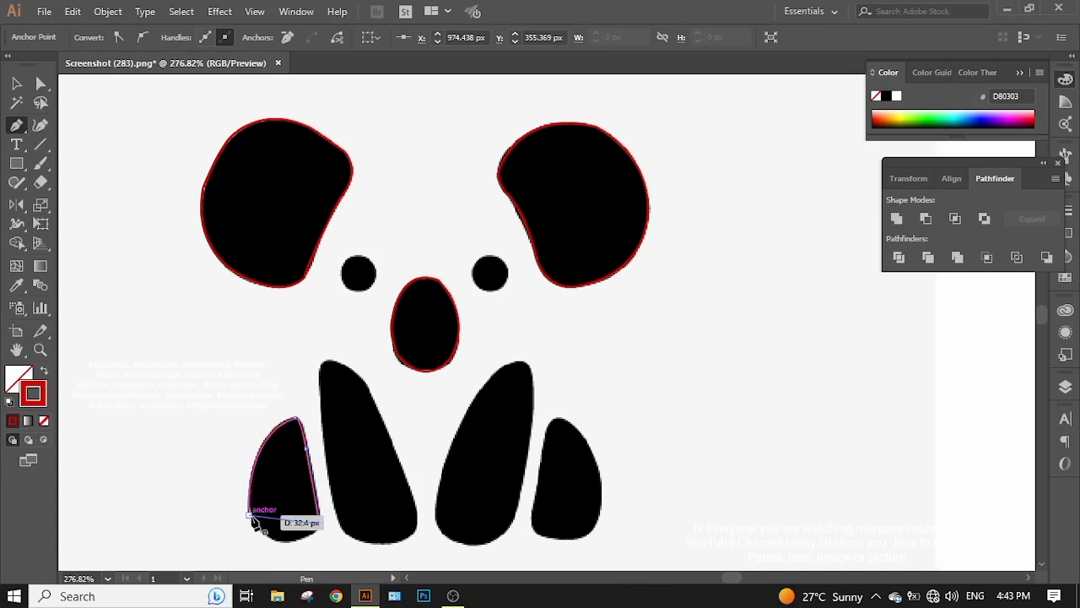
{"action": "left_click_drag", "start_coordinate": [251, 515], "coordinate": [212, 460]}
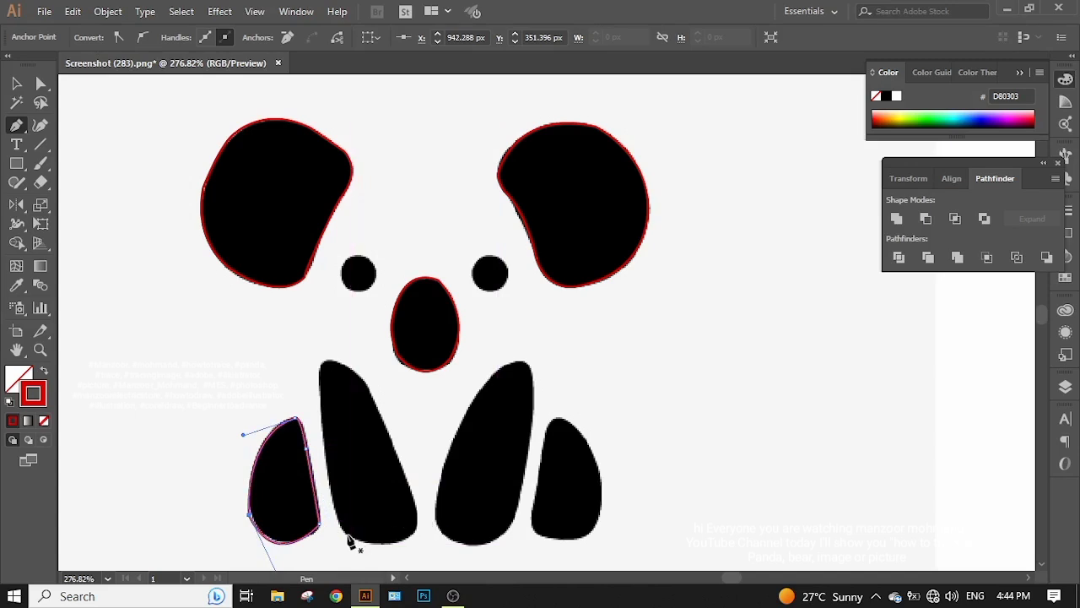
Trace the tall inner leg shape on the panda's left side with a closed Pen tool path.
{"action": "left_click_drag", "start_coordinate": [346, 535], "coordinate": [434, 504]}
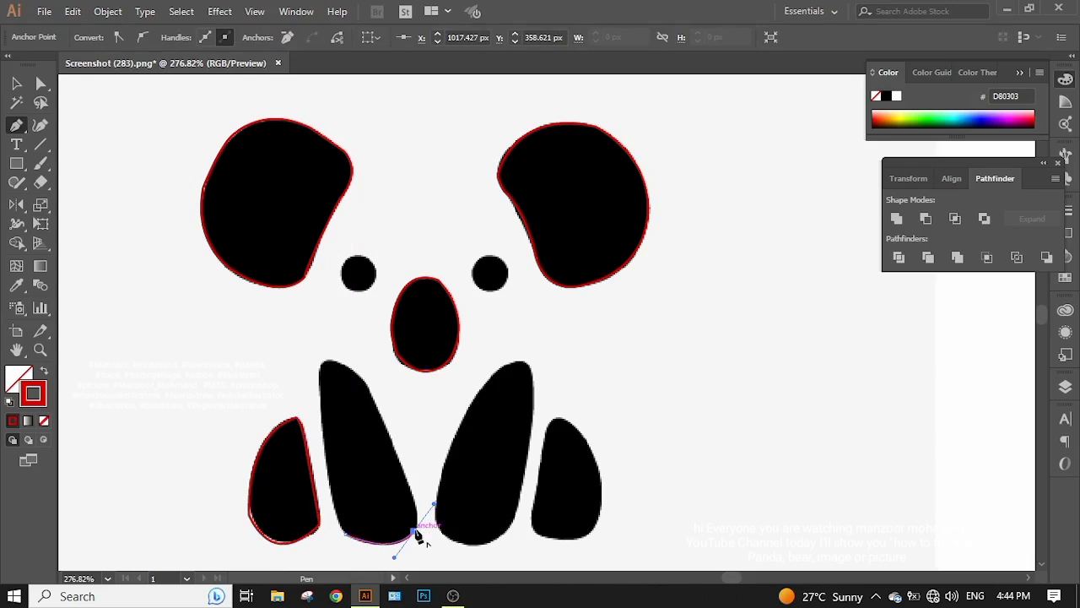
{"action": "left_click", "coordinate": [412, 532]}
{"action": "left_click_drag", "start_coordinate": [398, 459], "coordinate": [365, 390]}
{"action": "left_click_drag", "start_coordinate": [398, 460], "coordinate": [314, 415]}
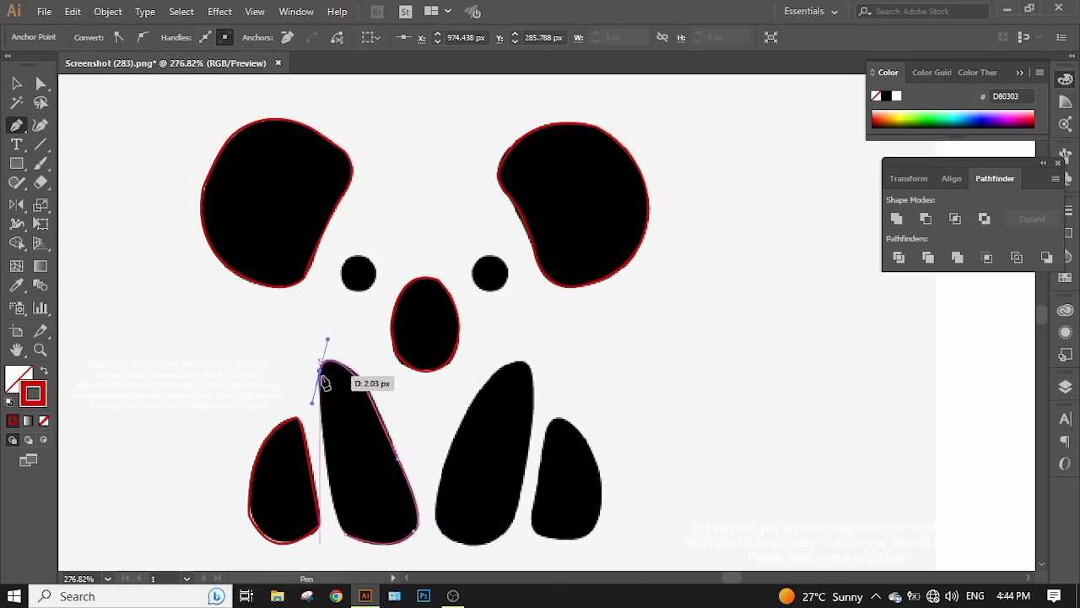
{"action": "left_click_drag", "start_coordinate": [334, 503], "coordinate": [351, 540]}
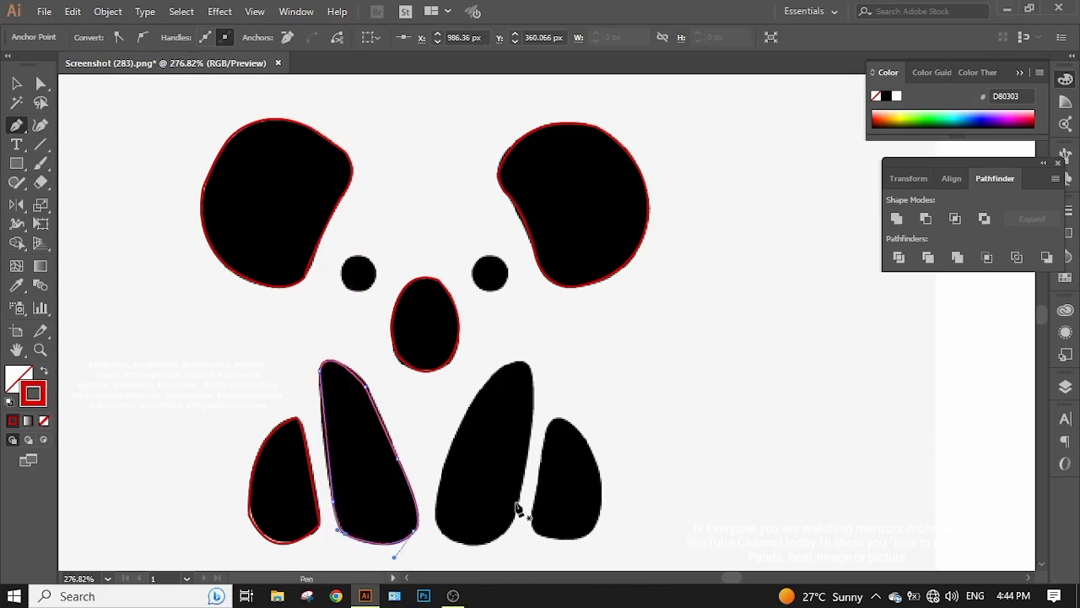
Trace the tall inner leg shape on the panda's right side with a closed Pen tool path.
{"action": "left_click", "coordinate": [436, 520]}
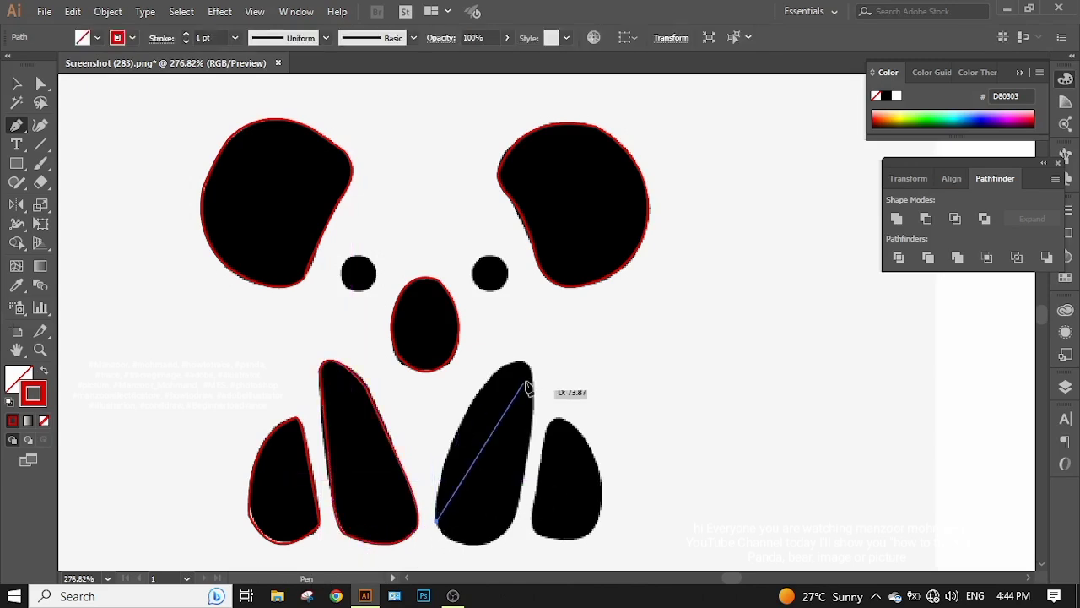
{"action": "left_click_drag", "start_coordinate": [517, 364], "coordinate": [585, 336]}
{"action": "left_click_drag", "start_coordinate": [520, 366], "coordinate": [521, 484]}
{"action": "left_click_drag", "start_coordinate": [534, 420], "coordinate": [433, 508]}
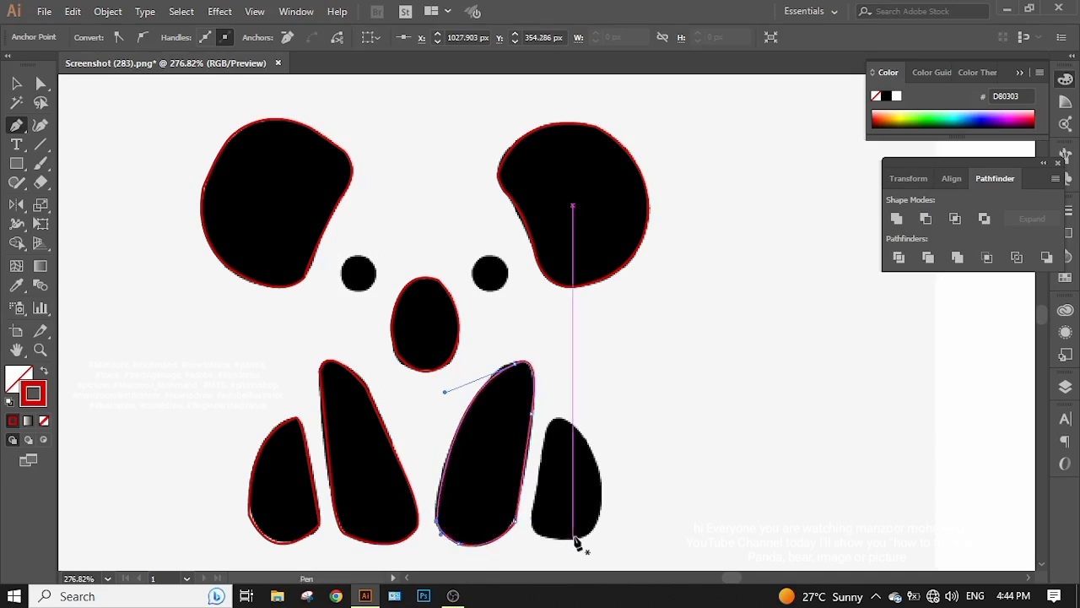
Trace the small outer leg shape on the panda's right side with a closed Pen tool path, redoing the lower corner point.
{"action": "left_click", "coordinate": [539, 478]}
{"action": "left_click_drag", "start_coordinate": [568, 422], "coordinate": [592, 448]}
{"action": "left_click", "coordinate": [600, 478]}
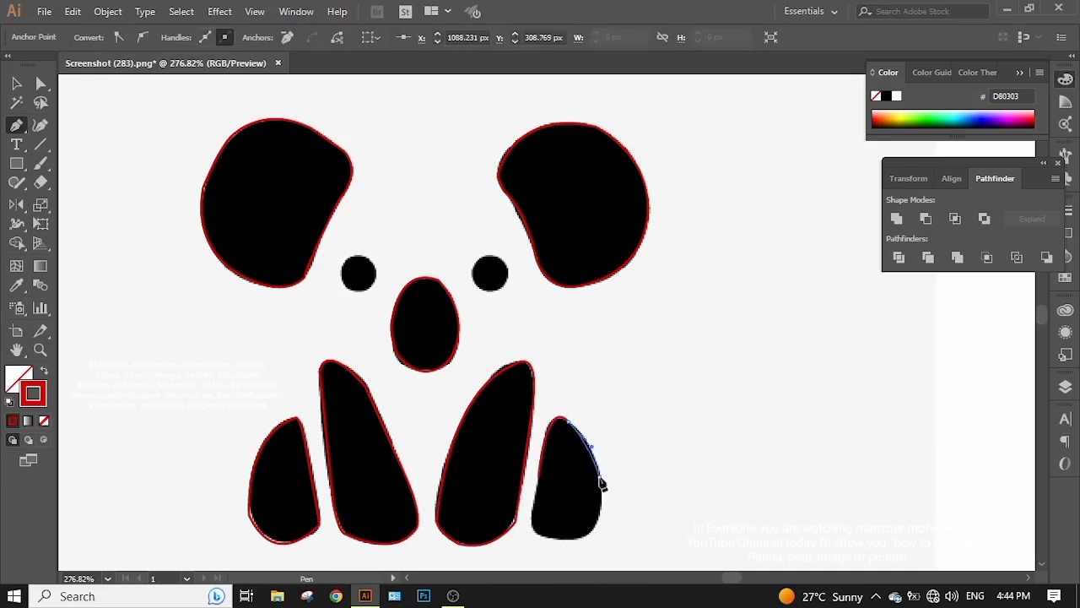
{"action": "left_click_drag", "start_coordinate": [568, 535], "coordinate": [530, 548]}
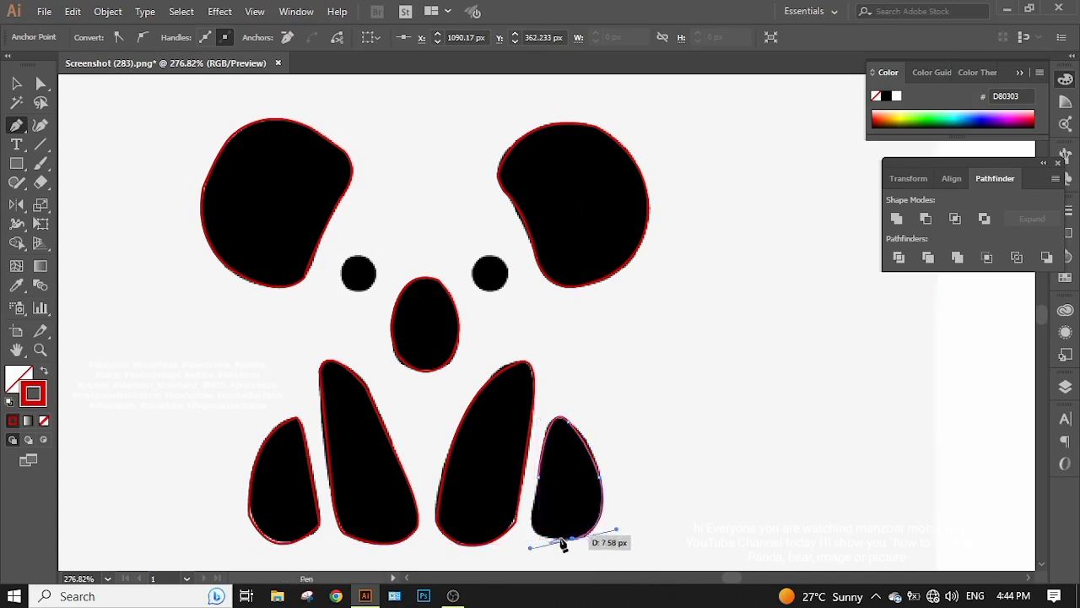
{"action": "left_click", "coordinate": [538, 534]}
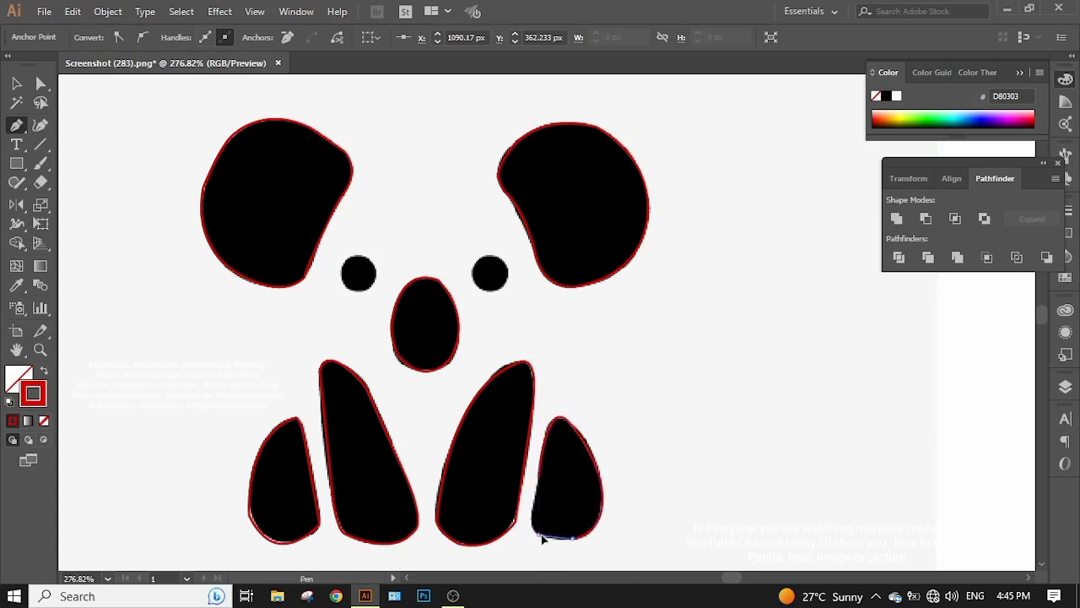
{"action": "left_click", "coordinate": [534, 523]}
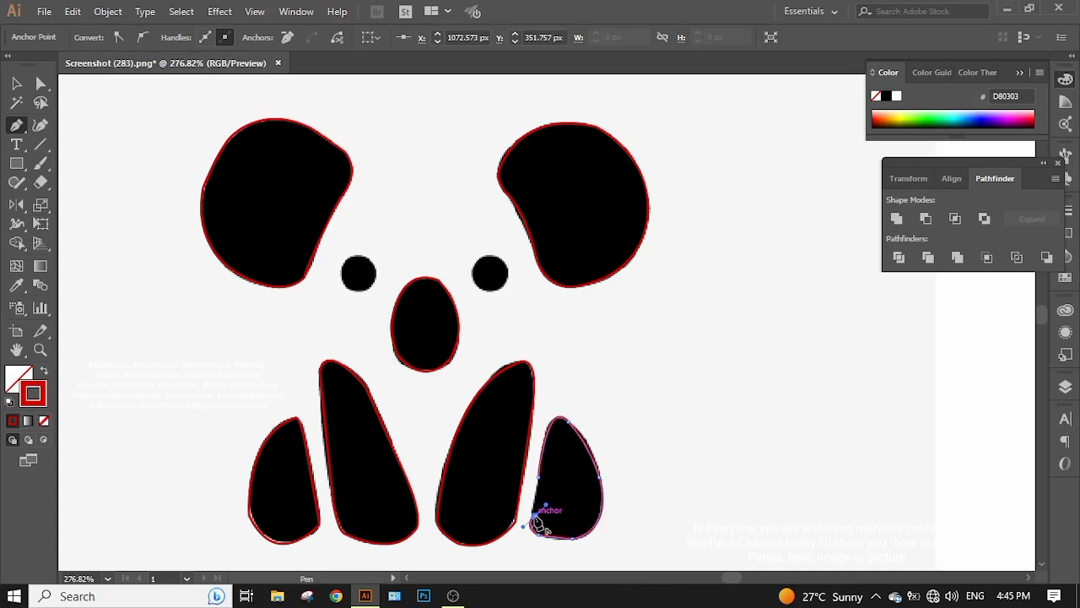
{"action": "key", "text": "ctrl+z"}
{"action": "left_click_drag", "start_coordinate": [532, 521], "coordinate": [552, 474]}
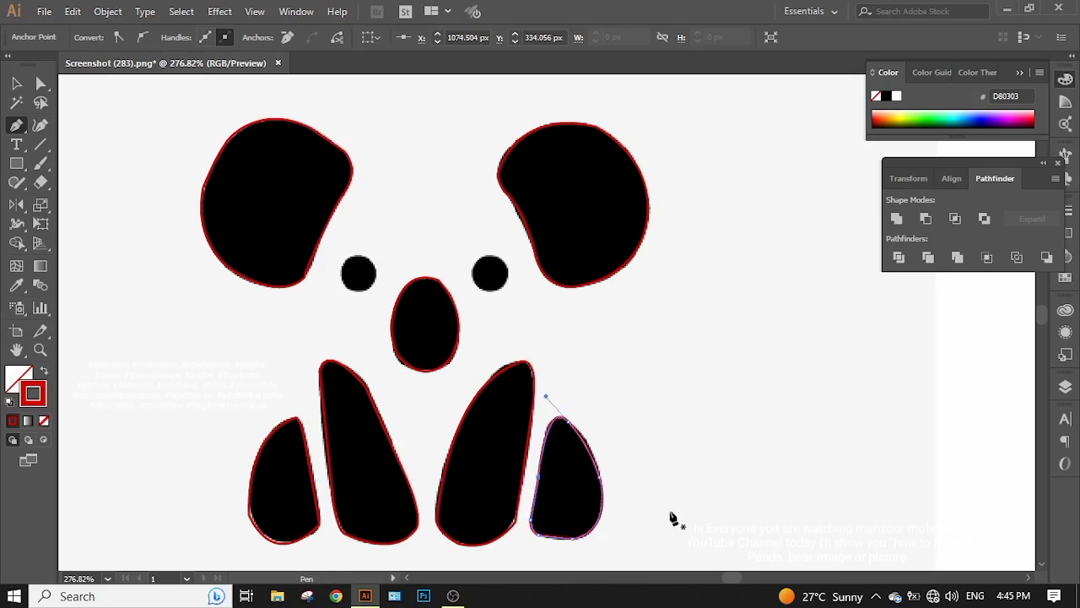
Draw circles over the two eyes with the Ellipse tool, about 16 px wide on the left and 17 px on the right.
{"action": "left_click", "coordinate": [16, 163]}
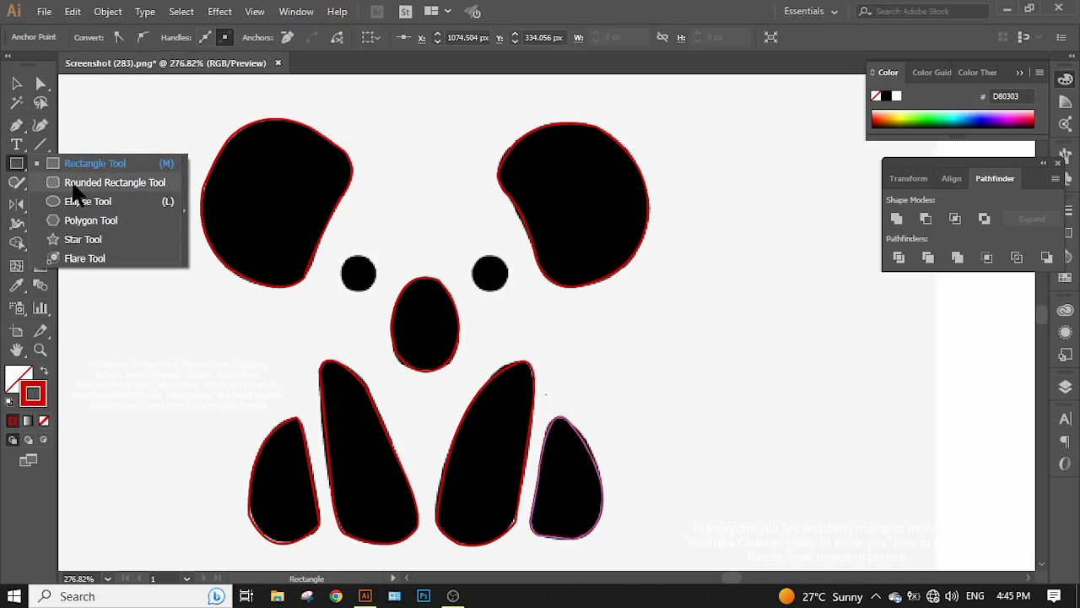
{"action": "left_click", "coordinate": [74, 201]}
{"action": "left_click_drag", "start_coordinate": [341, 260], "coordinate": [378, 291]}
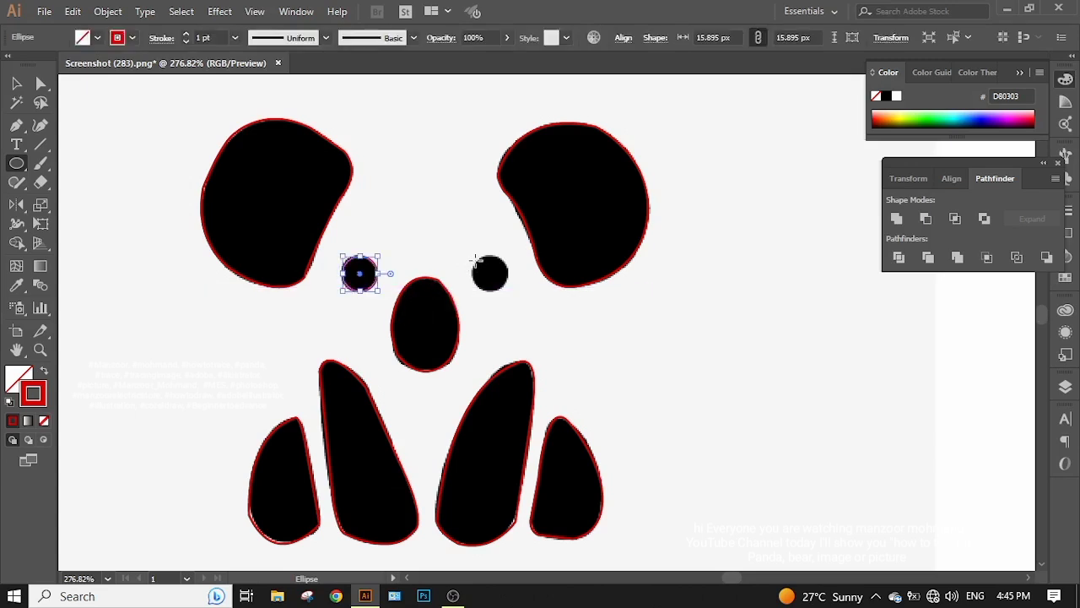
{"action": "left_click_drag", "start_coordinate": [475, 257], "coordinate": [506, 290]}
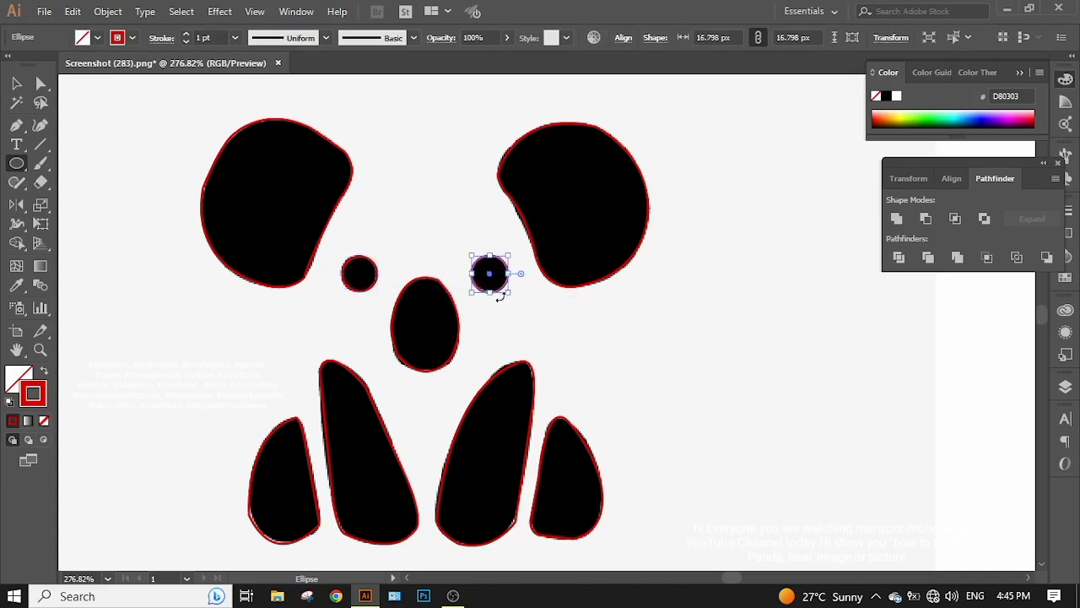
Select the panda reference image behind the outlines and lock it.
{"action": "left_click", "coordinate": [16, 83]}
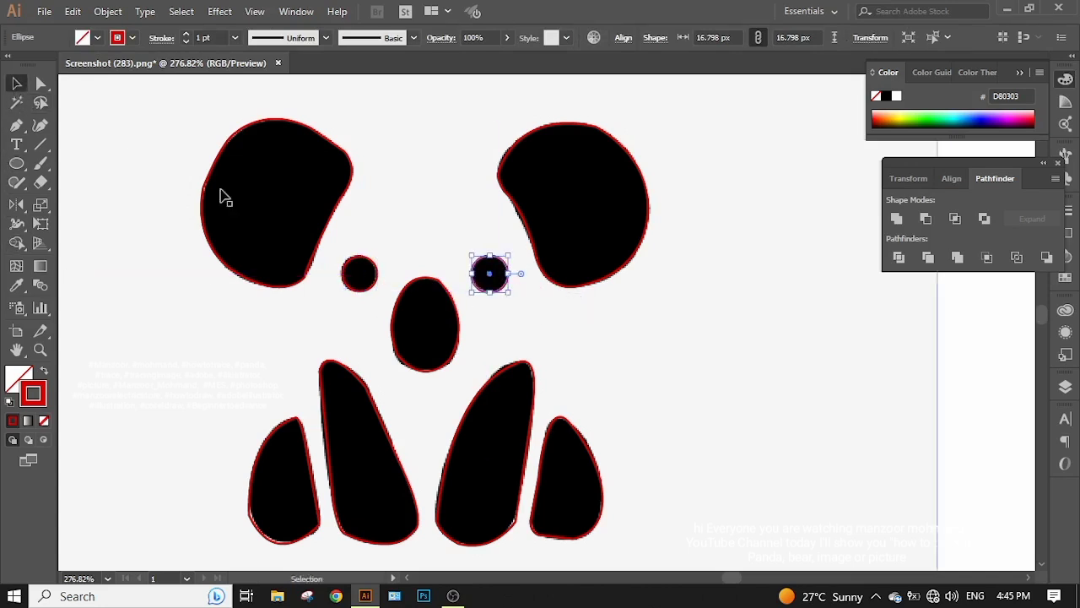
{"action": "left_click", "coordinate": [131, 102]}
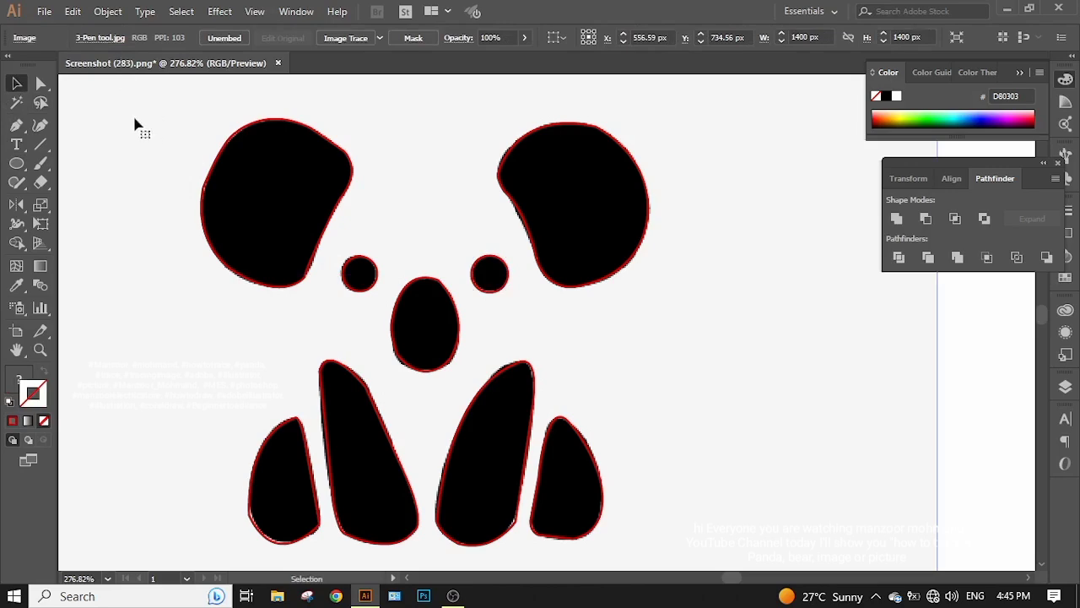
{"action": "left_click", "coordinate": [103, 12]}
{"action": "mouse_move", "coordinate": [169, 92]}
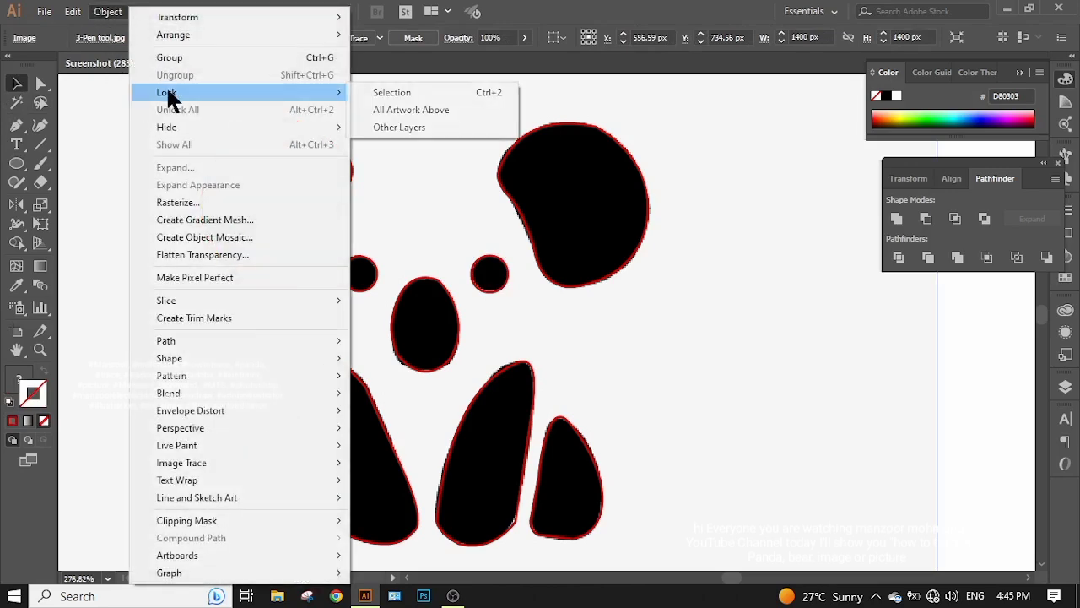
{"action": "left_click", "coordinate": [388, 95]}
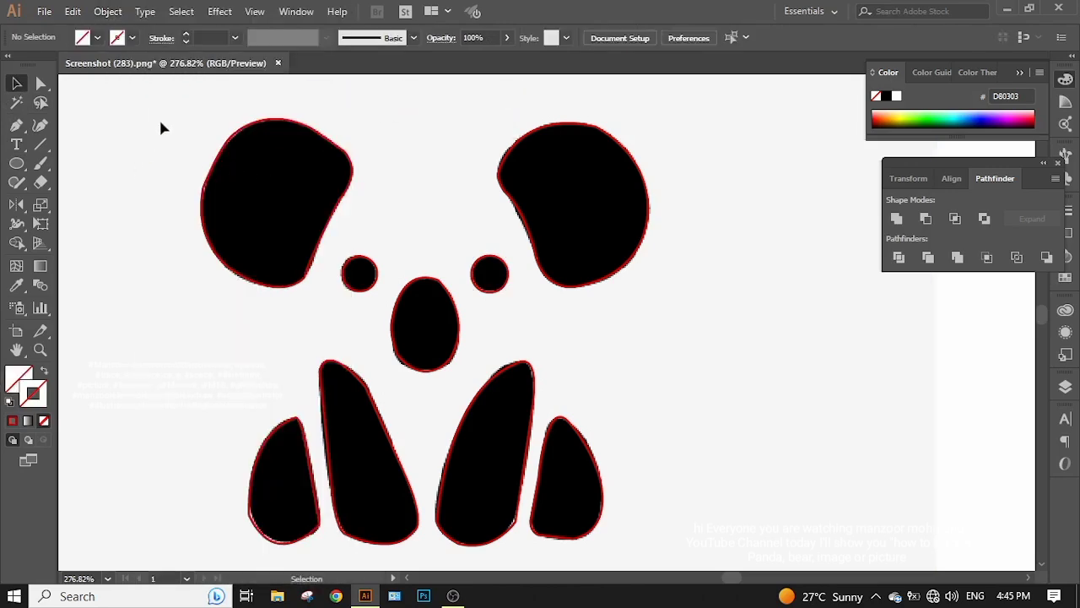
Select all the traced red outlines of the panda and group them.
{"action": "left_click_drag", "start_coordinate": [262, 209], "coordinate": [643, 488]}
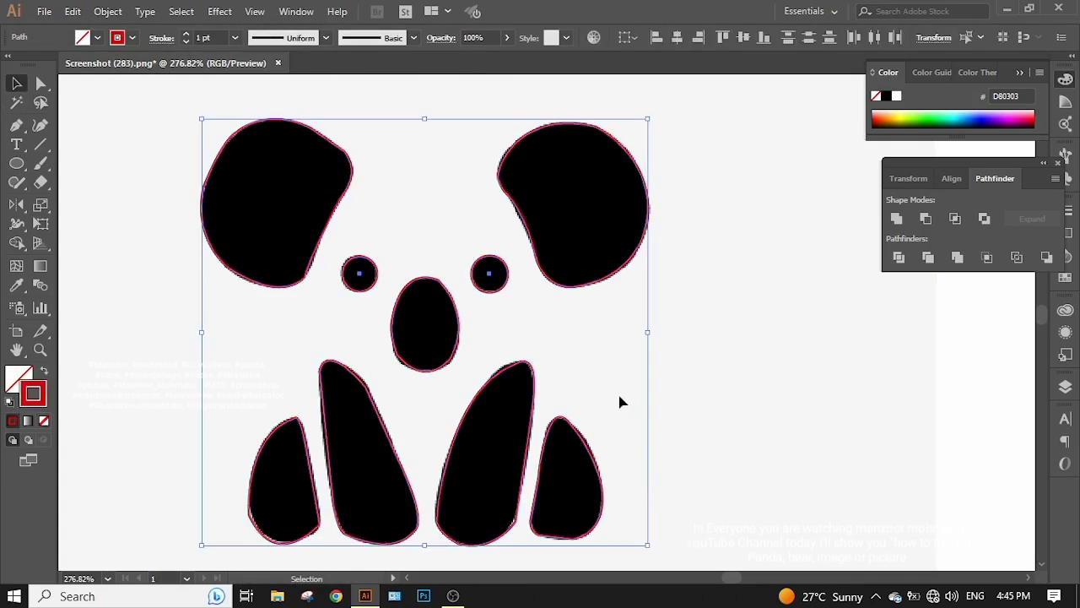
{"action": "key", "text": "ctrl+g"}
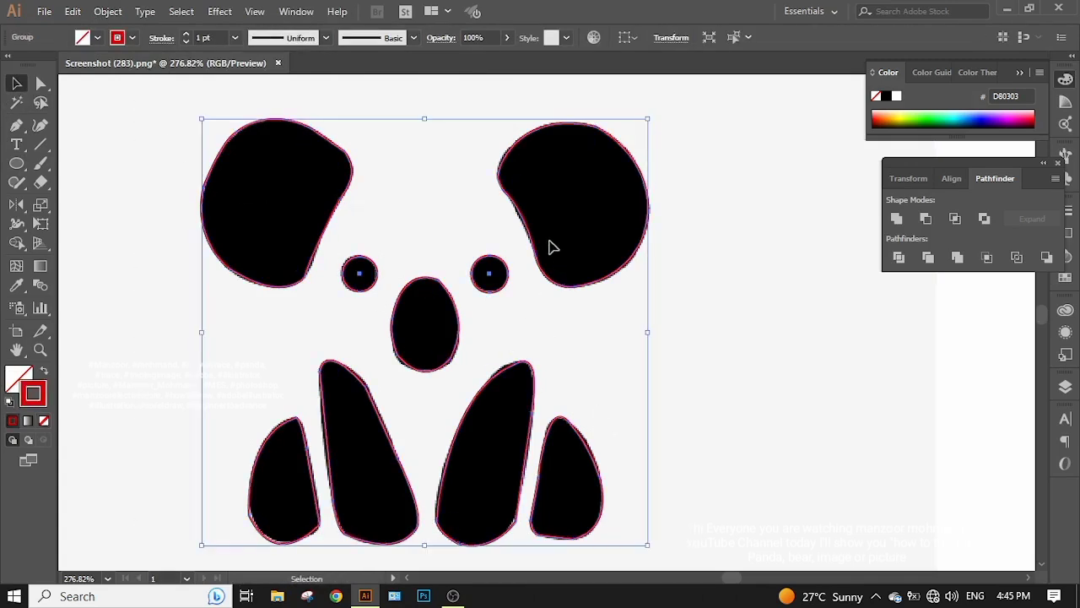
Scale the grouped panda outlines down proportionally to about 159 × 152 px and move them beside the reference image on its right.
{"action": "left_click_drag", "start_coordinate": [649, 118], "coordinate": [564, 224]}
{"action": "left_click_drag", "start_coordinate": [502, 217], "coordinate": [925, 184]}
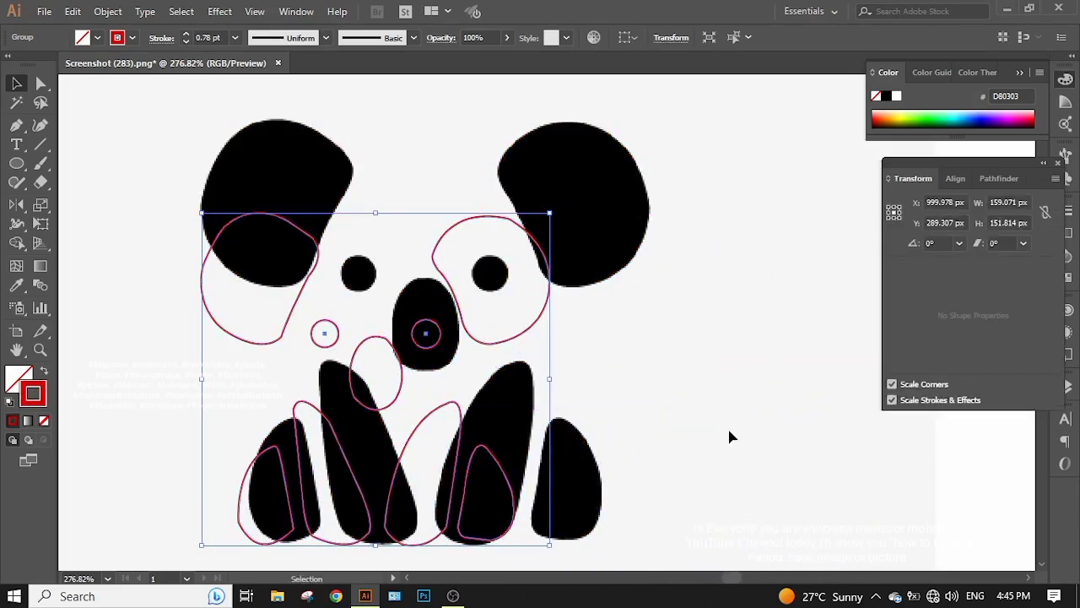
{"action": "left_click_drag", "start_coordinate": [773, 433], "coordinate": [582, 441]}
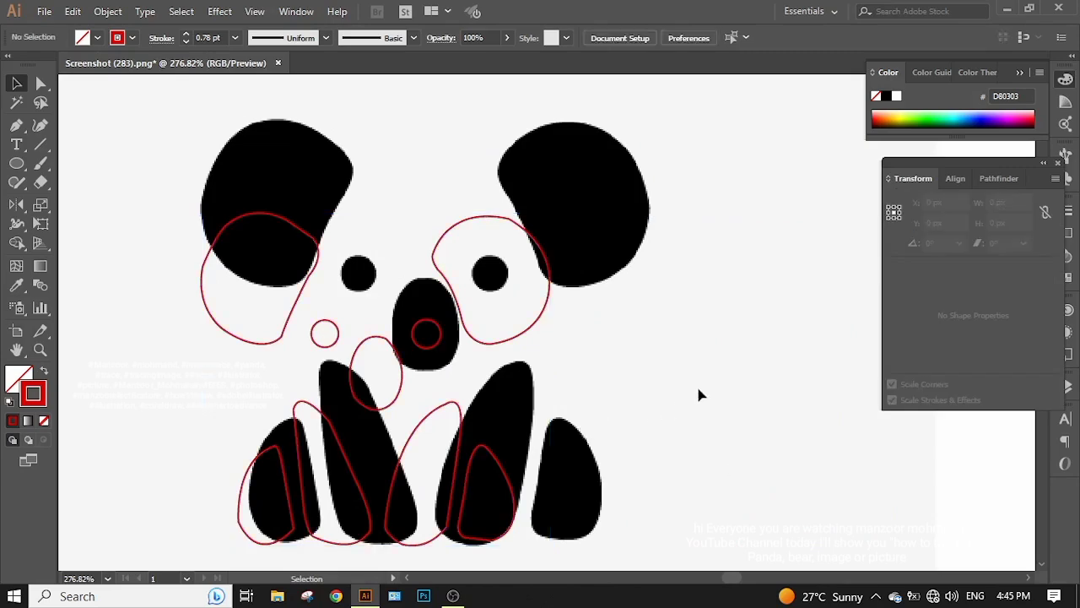
{"action": "left_click_drag", "start_coordinate": [514, 340], "coordinate": [989, 244]}
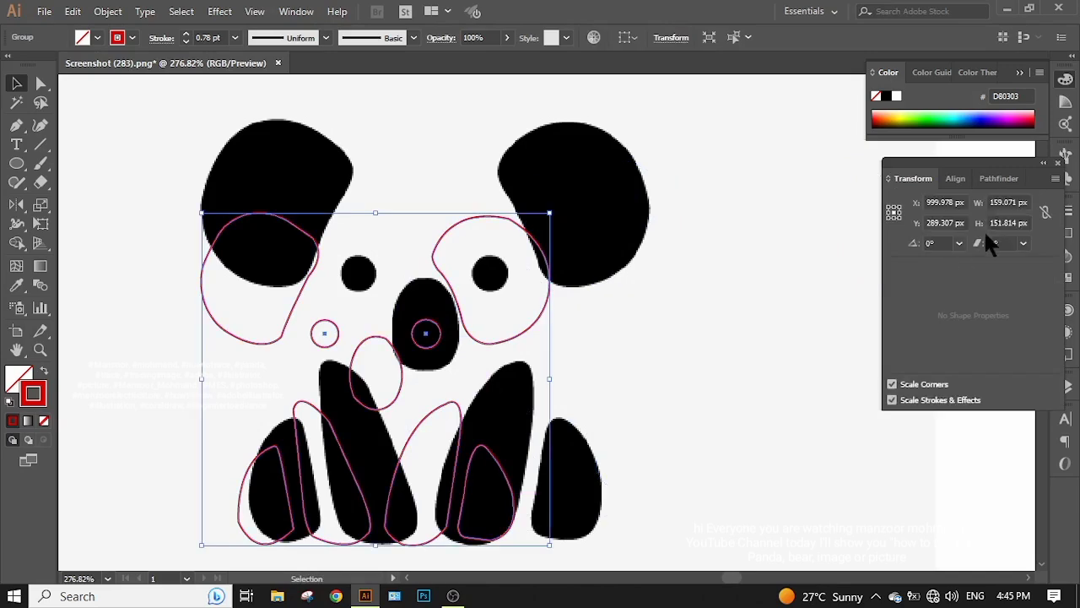
{"action": "left_click", "coordinate": [1058, 162]}
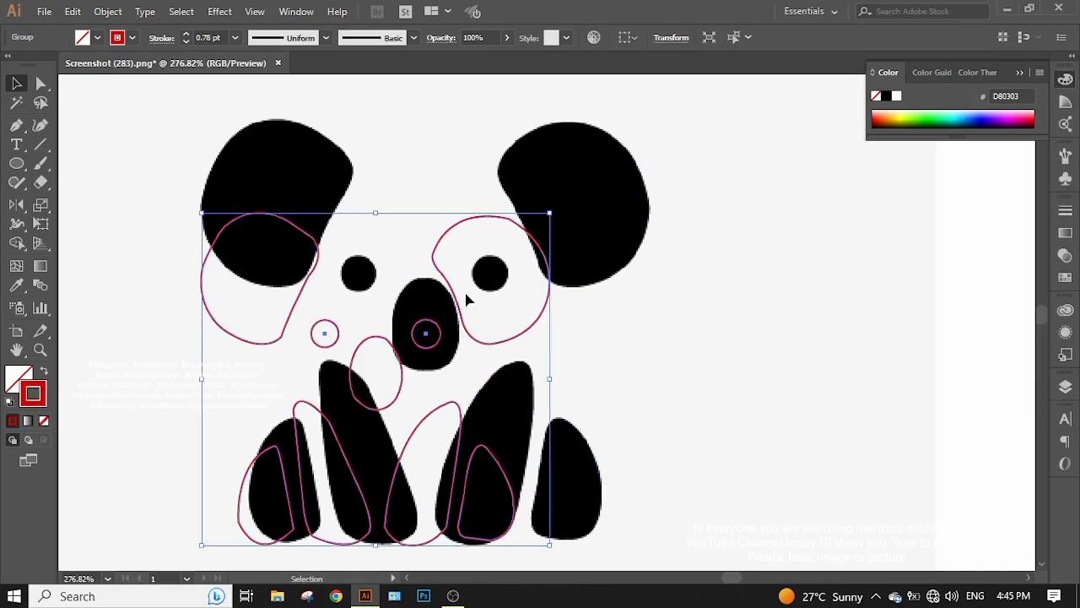
{"action": "left_click_drag", "start_coordinate": [454, 288], "coordinate": [909, 257]}
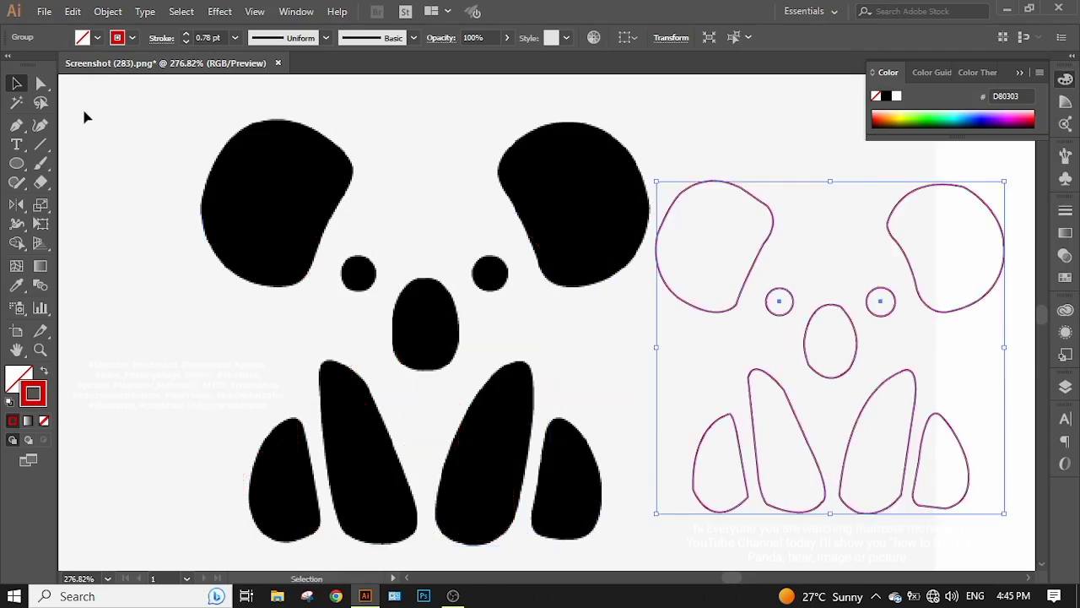
Swap the group's fill and stroke so the shapes are filled without an outline, and set the fill color to black, 000000.
{"action": "left_click", "coordinate": [44, 371]}
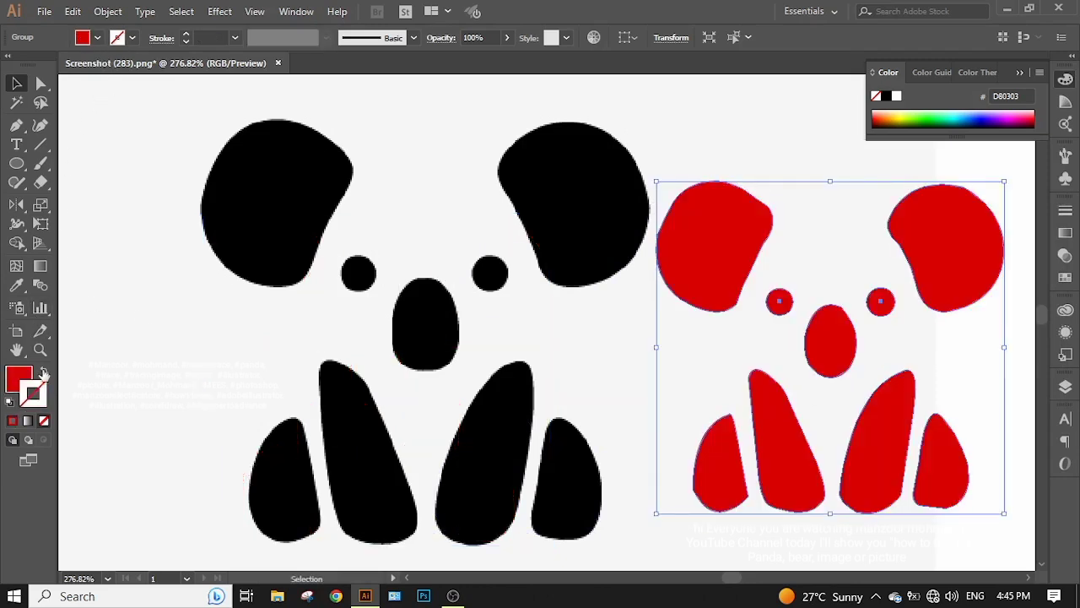
{"action": "left_click", "coordinate": [95, 40]}
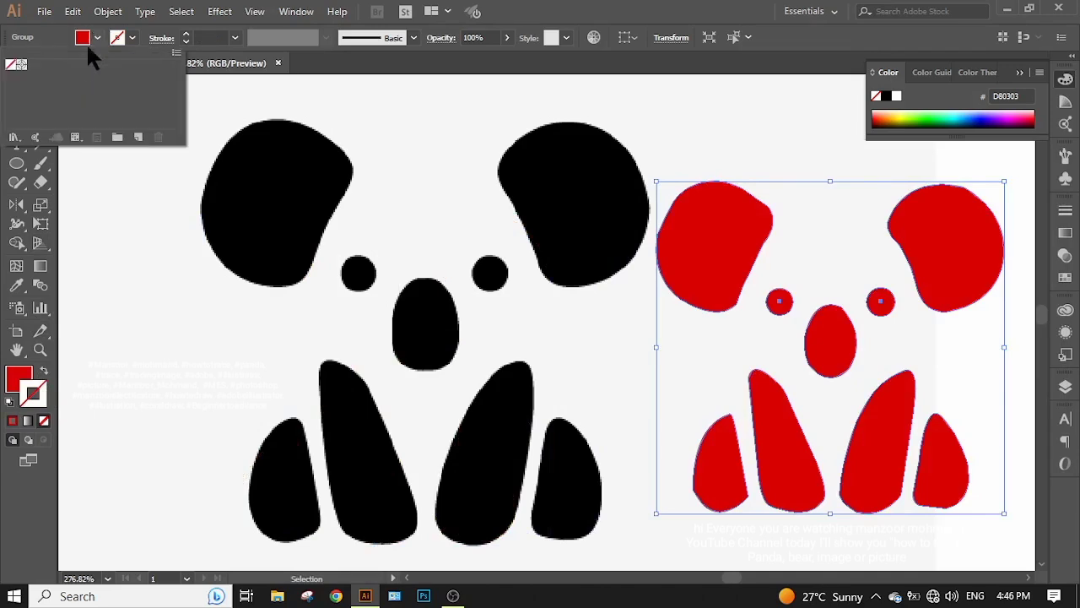
{"action": "left_click", "coordinate": [16, 378]}
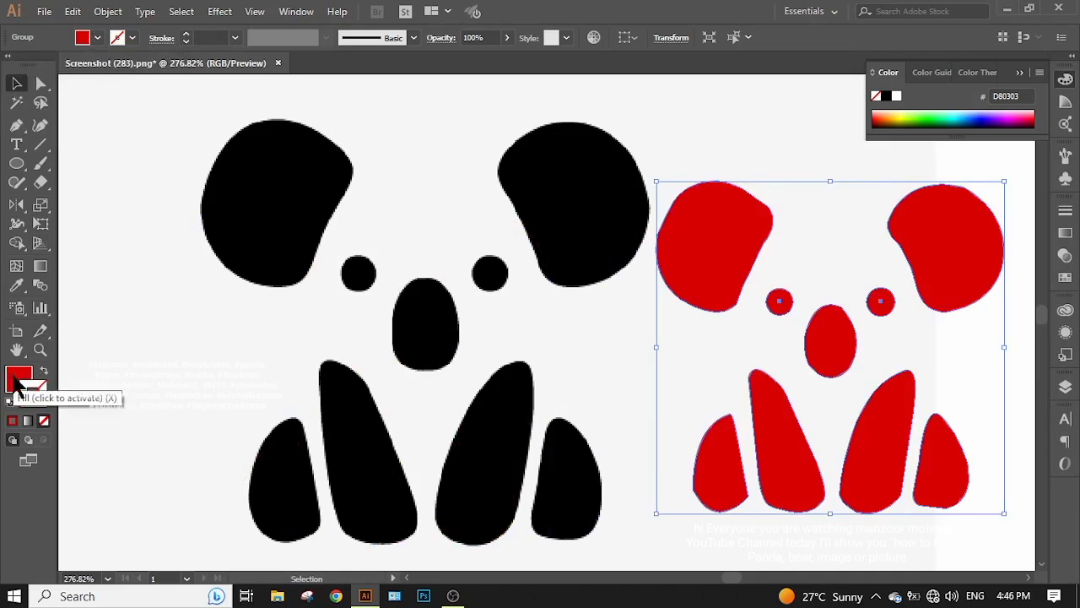
{"action": "double_click", "coordinate": [15, 381]}
{"action": "left_click", "coordinate": [686, 377]}
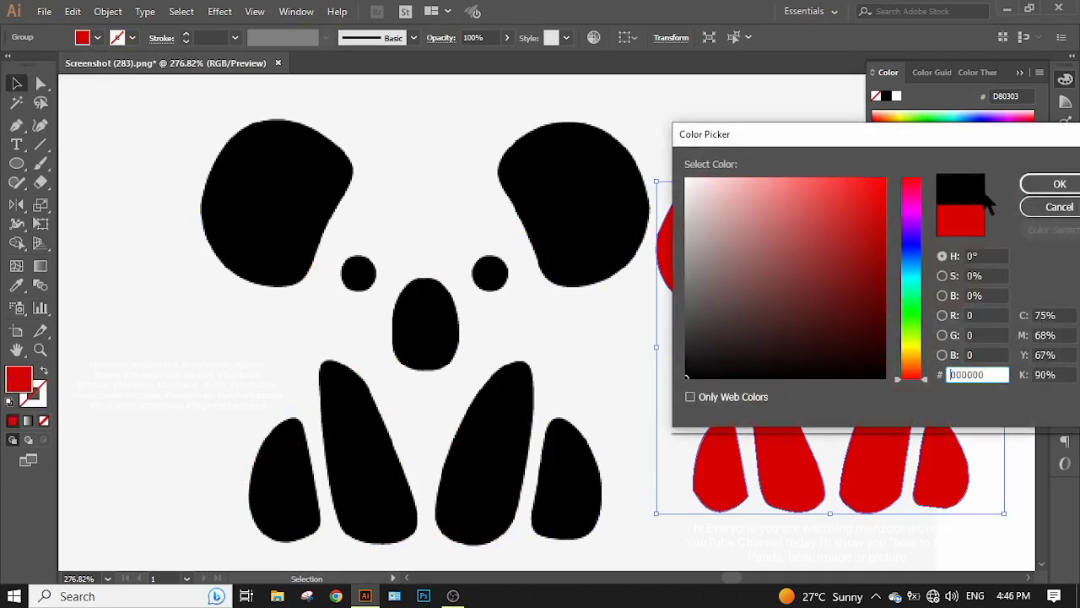
{"action": "left_click", "coordinate": [1055, 186]}
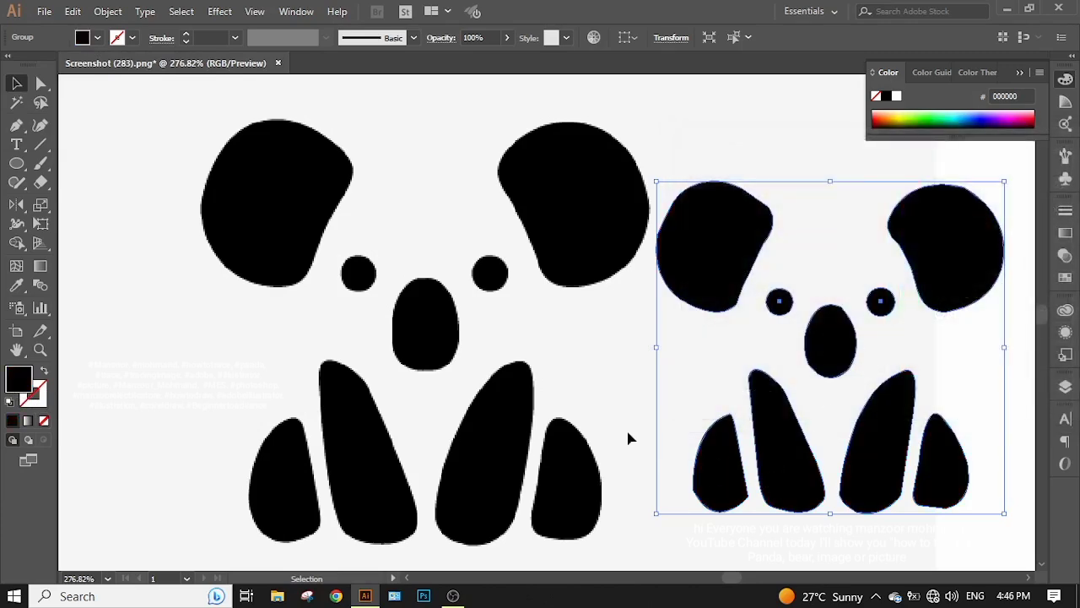